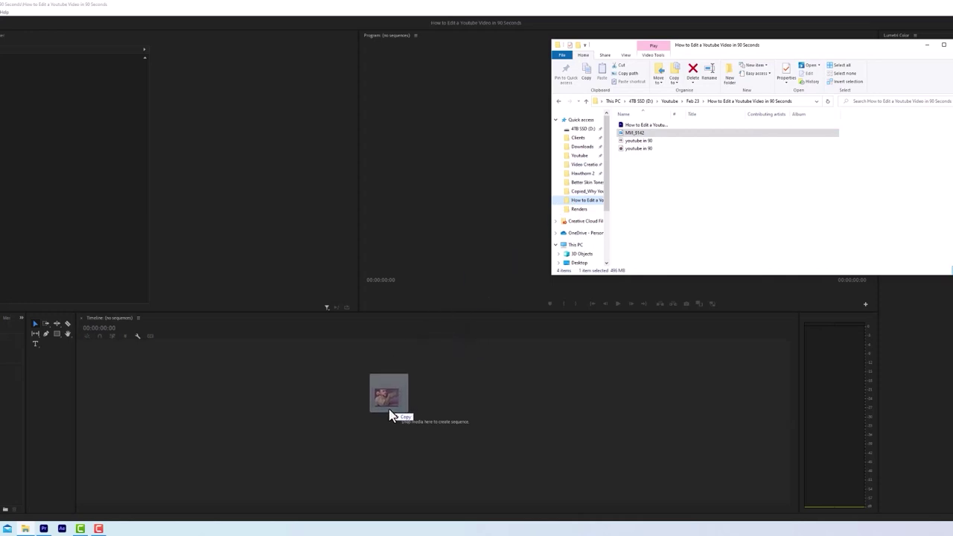
- Build a sequence from MVI_9142, apply an audio gain change, and play it back
drag(391, 416, 389, 415)
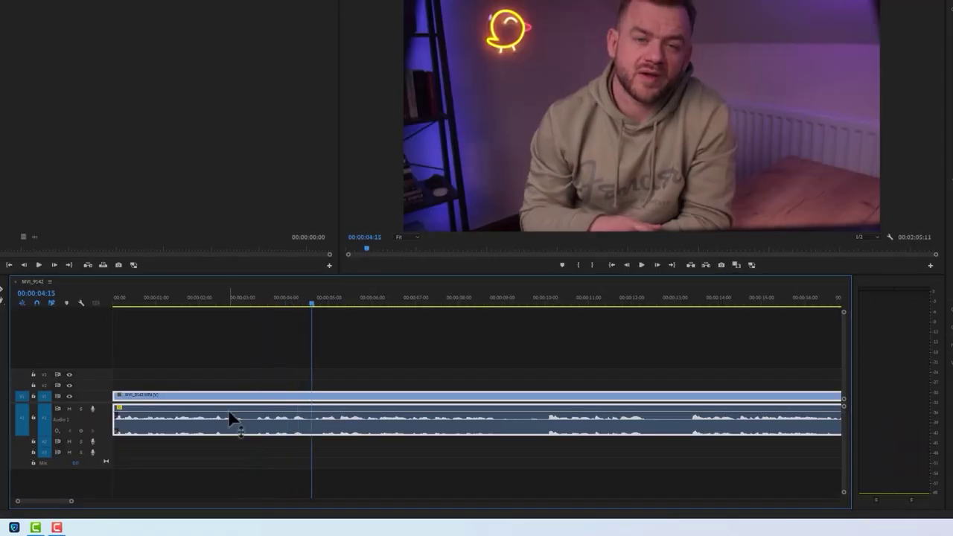
right_click(228, 411)
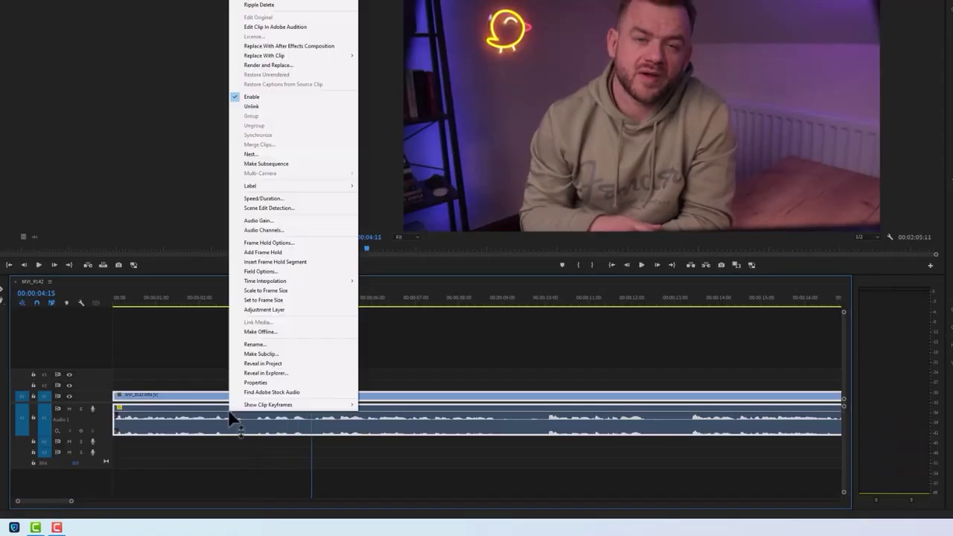
click(273, 222)
key(Return)
key(space)
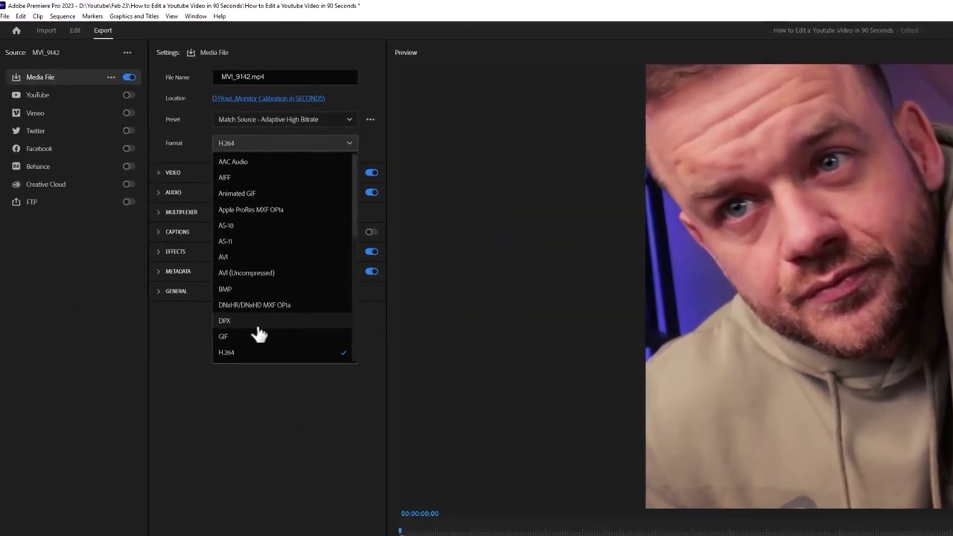
- Export the audio as 'Youtube Audio' and send it to Adobe Podcast's speech enhancer
scroll(259, 334, down, 3)
click(261, 334)
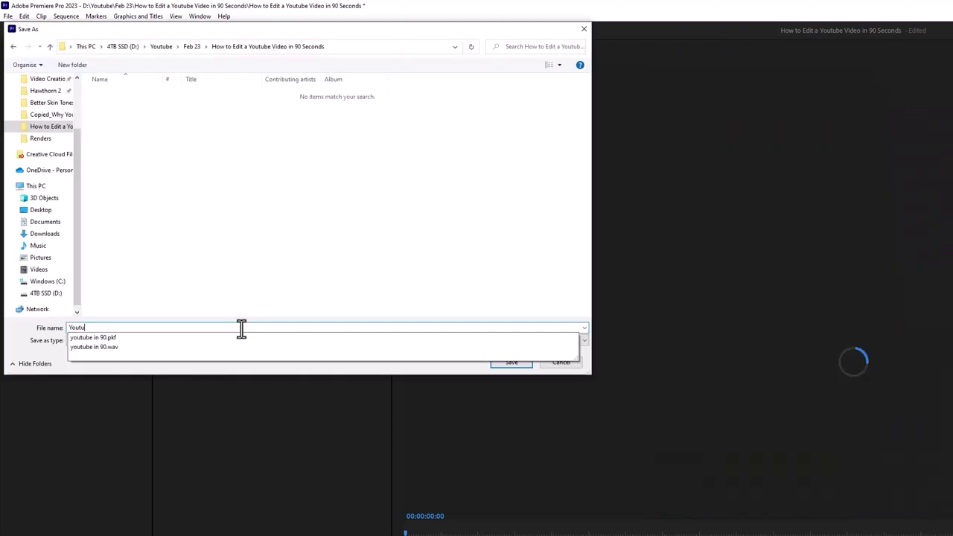
text(Au)
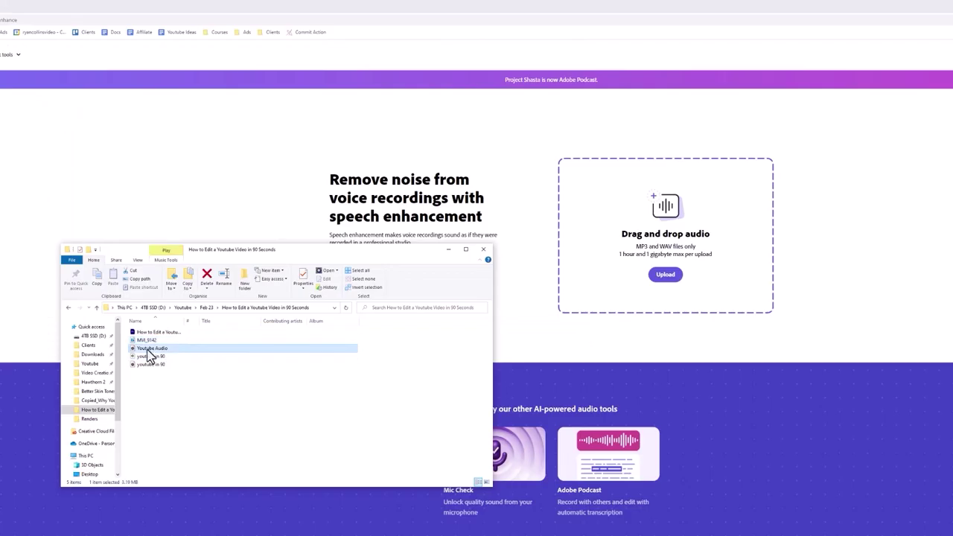
drag(149, 358, 659, 242)
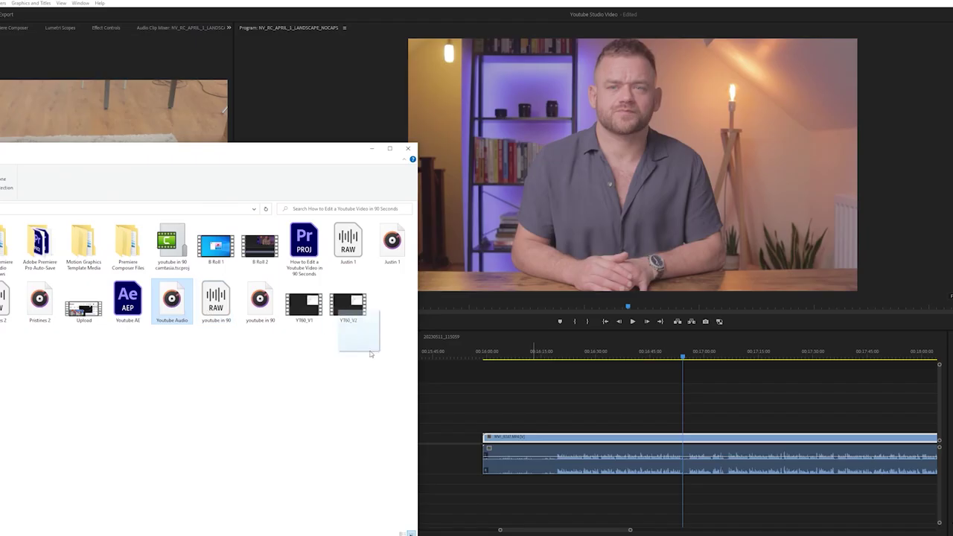
- Lay the enhanced Youtube Audio under the video clip, link them, and razor-split the linked clip
drag(370, 354, 485, 468)
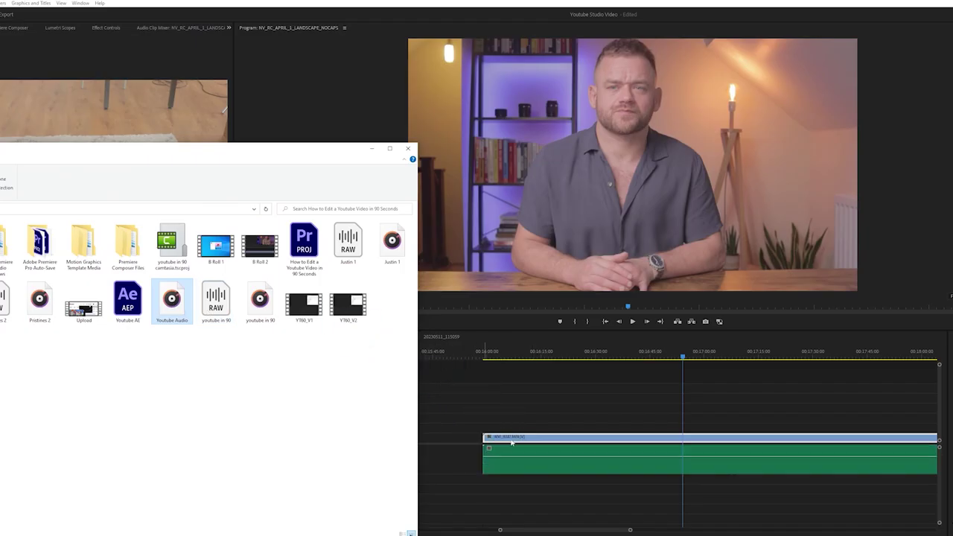
click(663, 444)
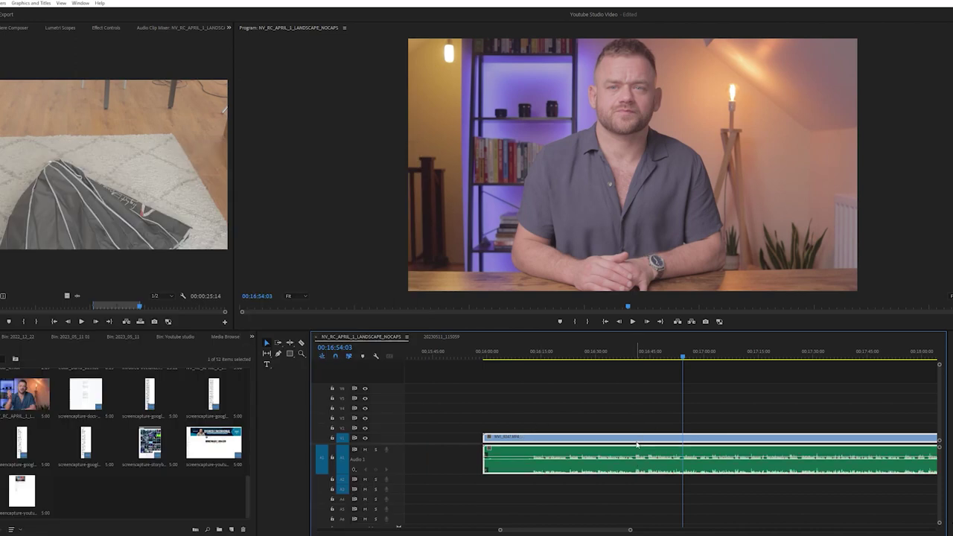
right_click(637, 445)
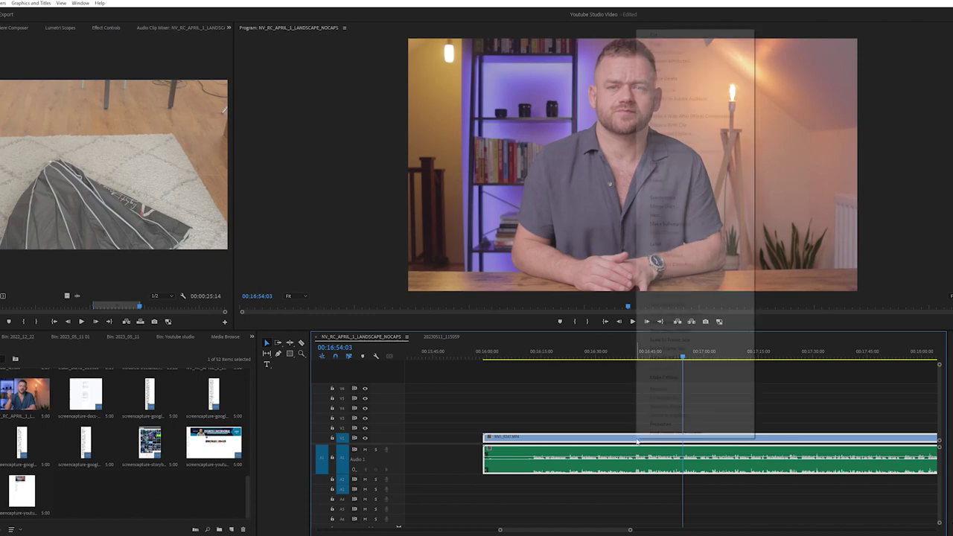
click(663, 172)
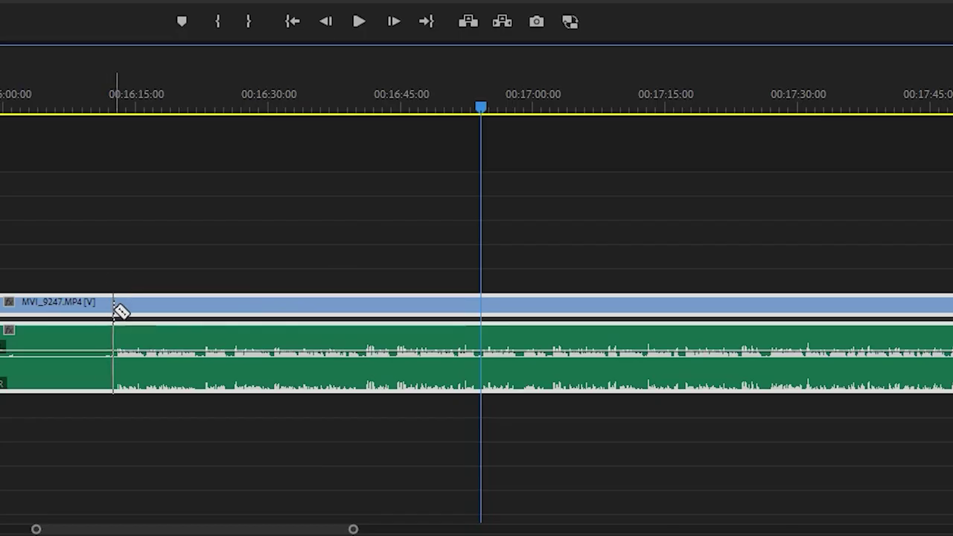
click(114, 309)
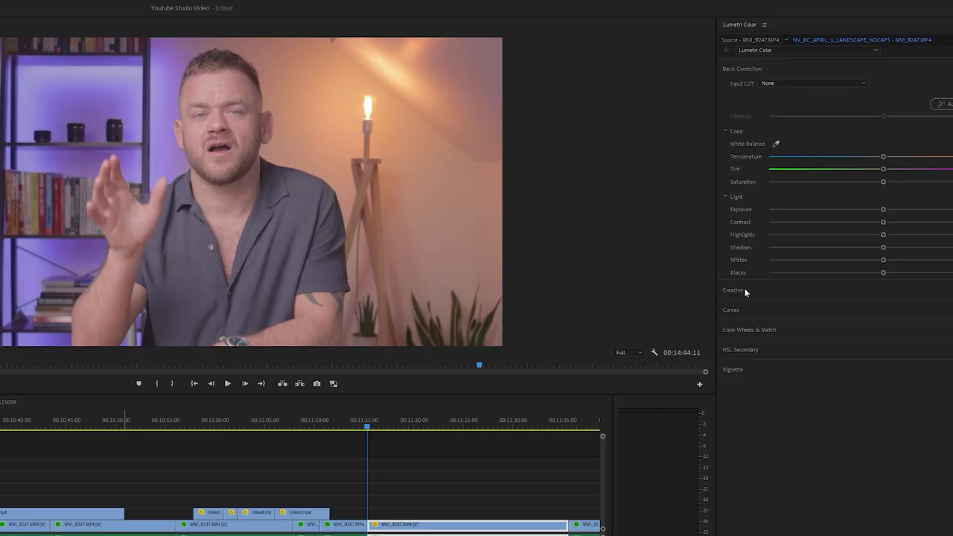
click(746, 291)
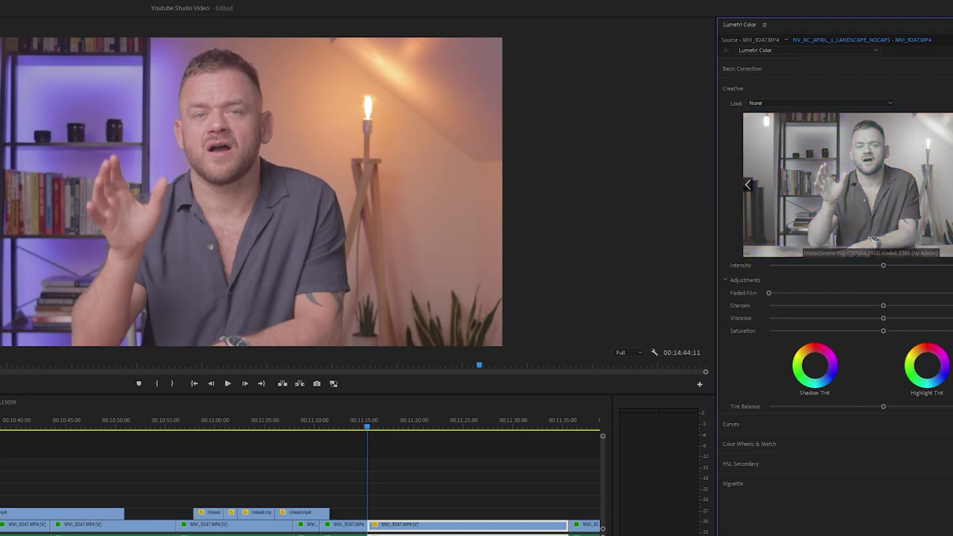
click(858, 186)
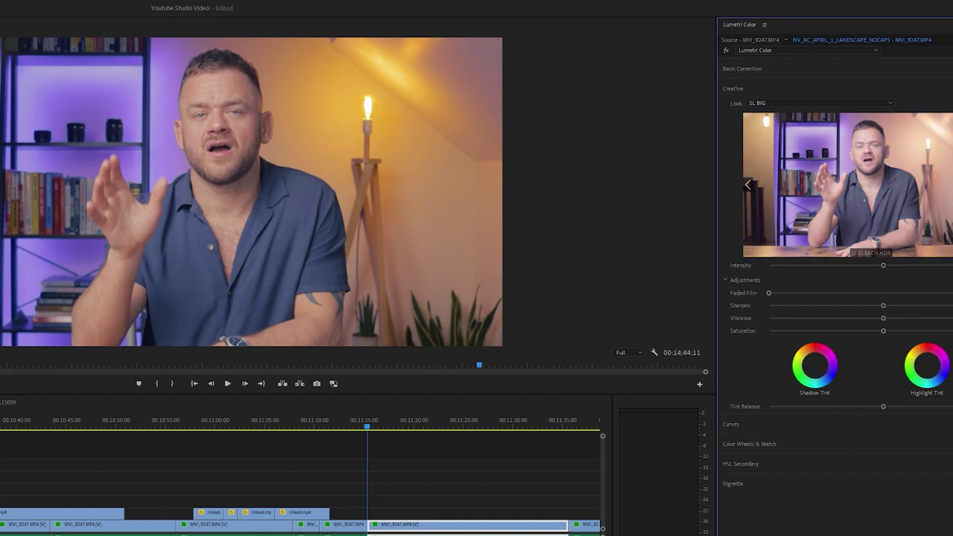
click(841, 186)
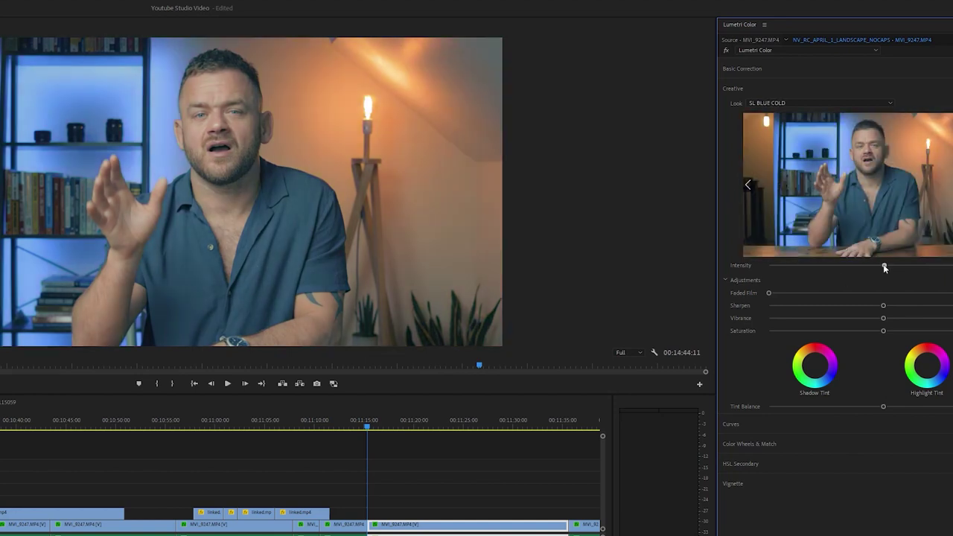
drag(885, 267, 822, 267)
click(748, 184)
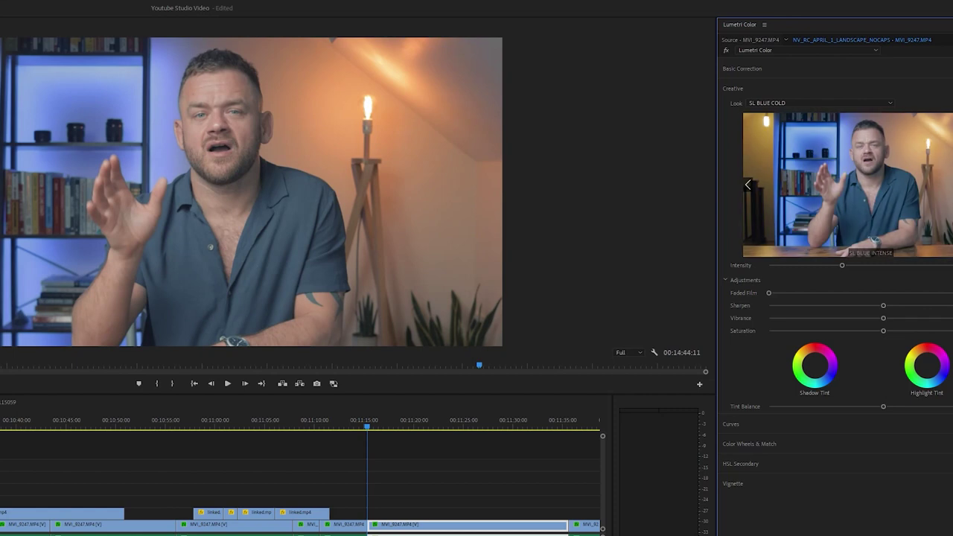
click(750, 184)
click(879, 187)
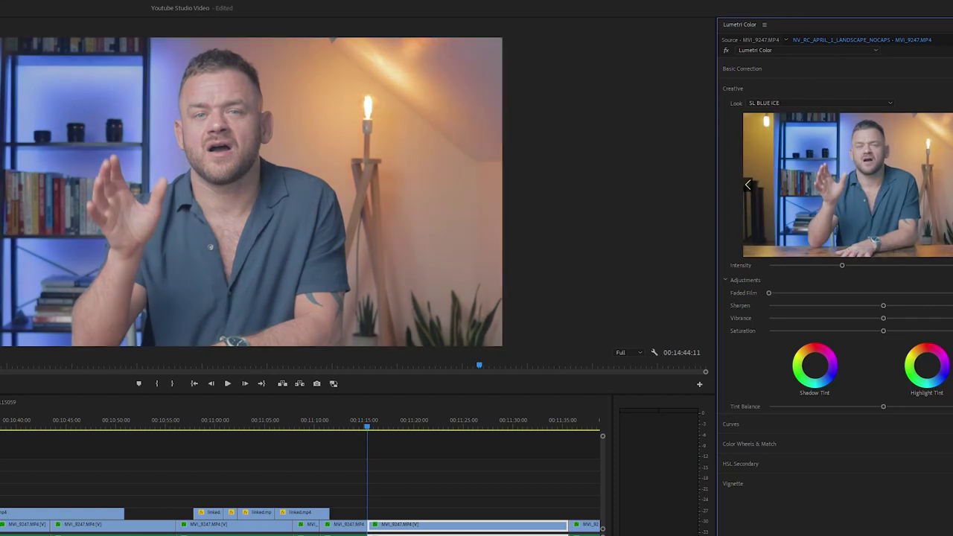
click(747, 184)
click(952, 196)
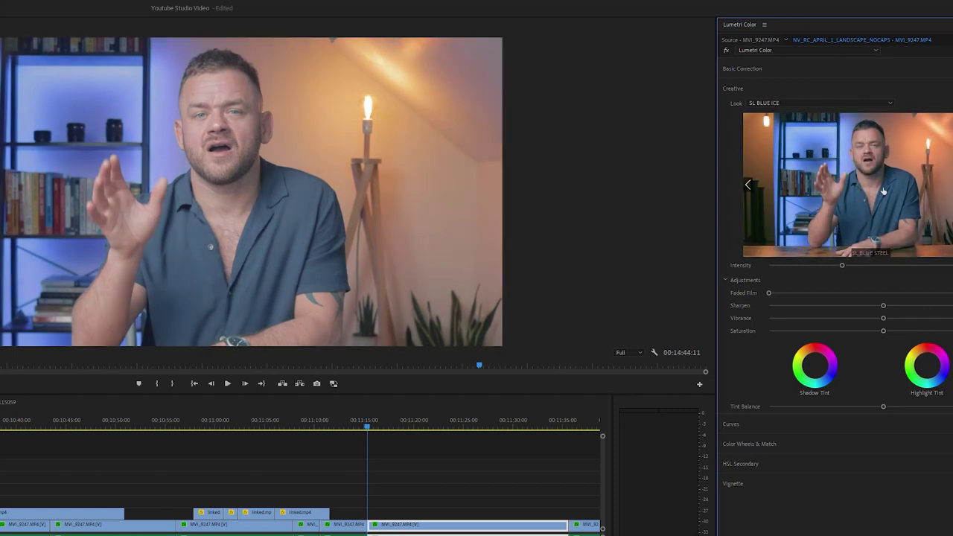
click(855, 175)
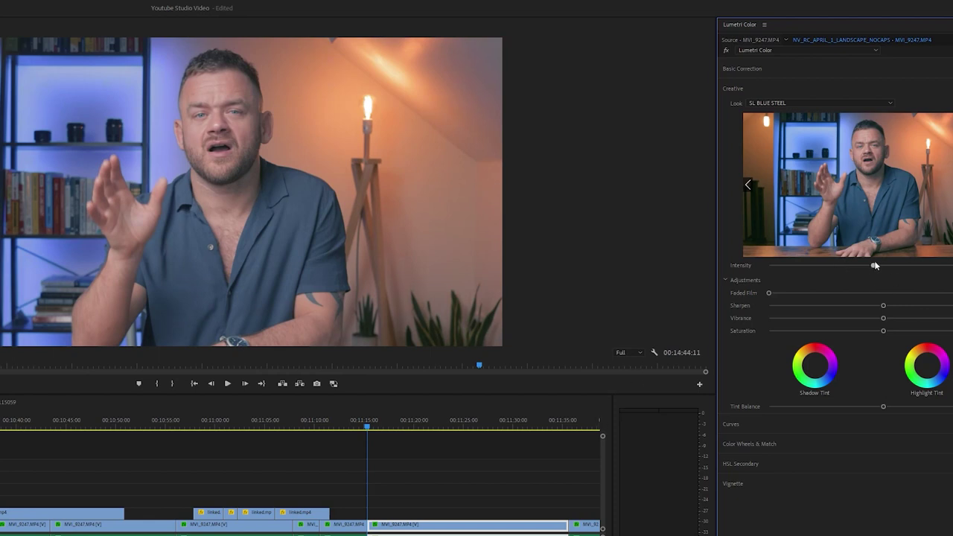
key(space)
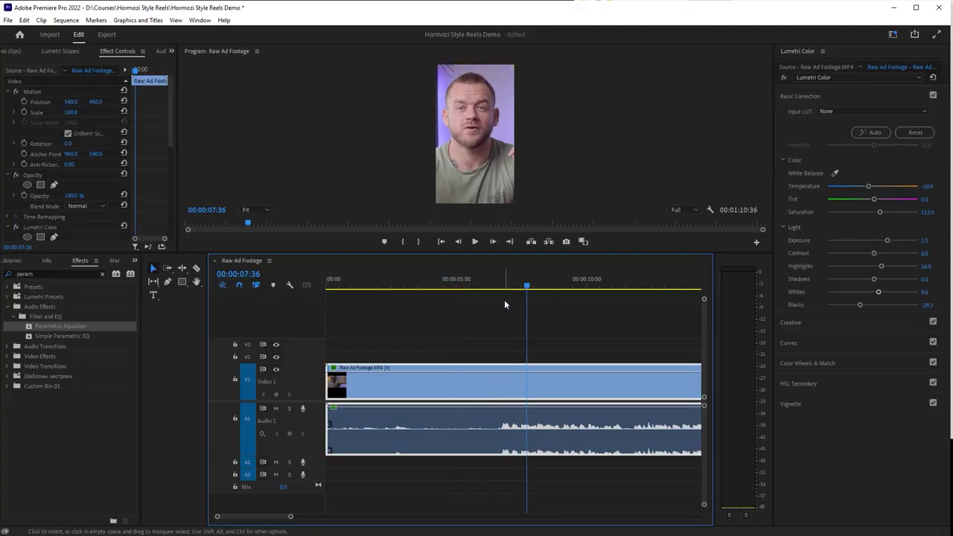
key(c)
- Cut Raw Ad Footage at about 6:30 and ripple-delete the opening so footage starts at zero
click(504, 281)
key(equal)
key(equal)
key(equal)
click(534, 404)
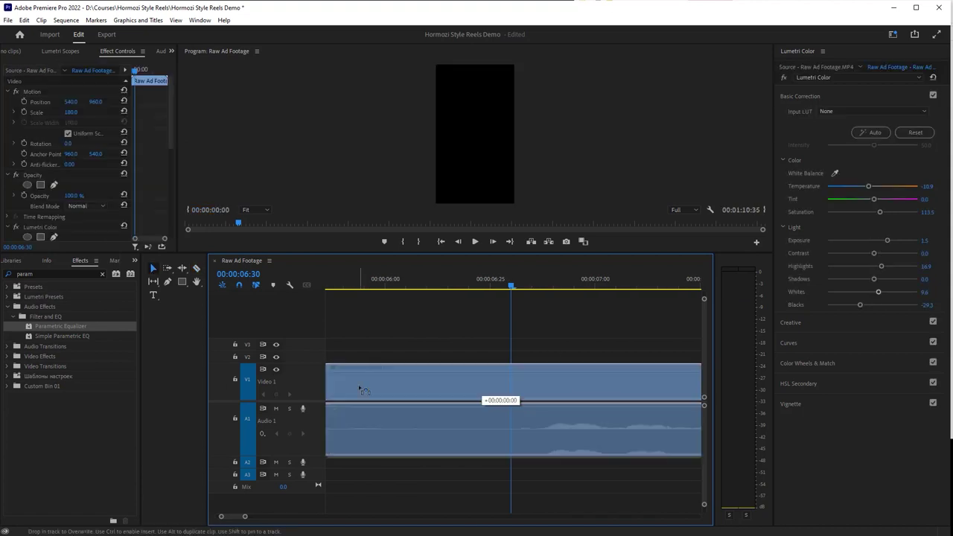
key(shift+Delete)
key(minus)
key(minus)
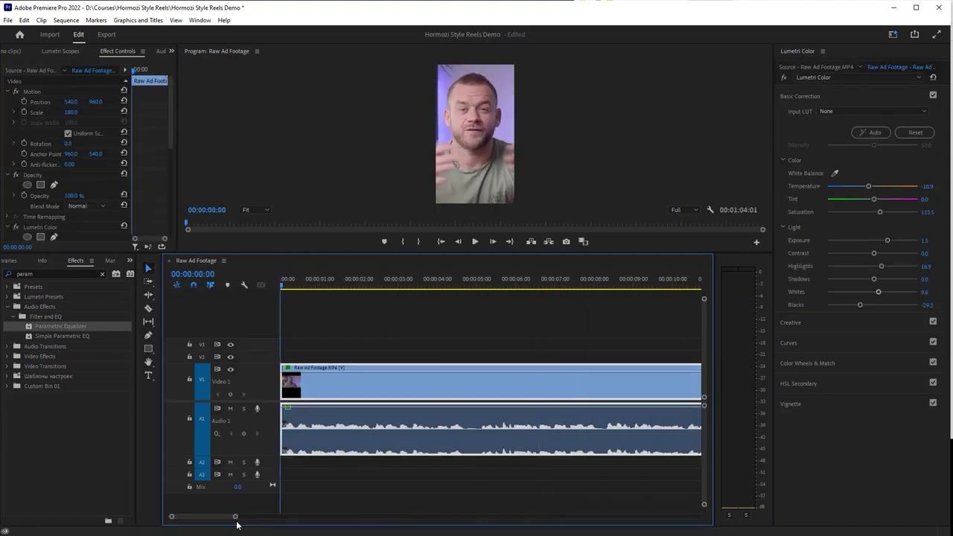
- Preview around 4.8 seconds and slide the right-hand clip up against the short segment
click(466, 281)
key(space)
key(equal)
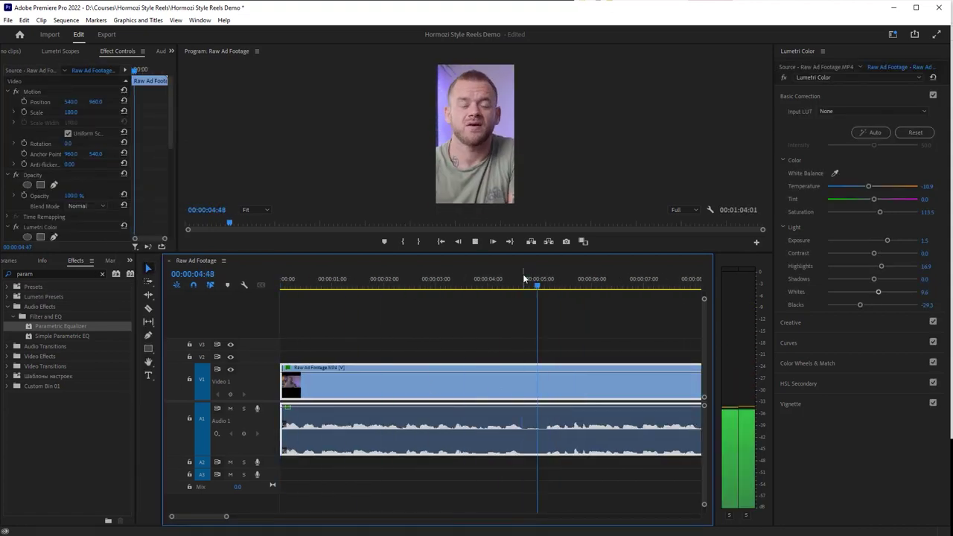
drag(573, 384, 613, 394)
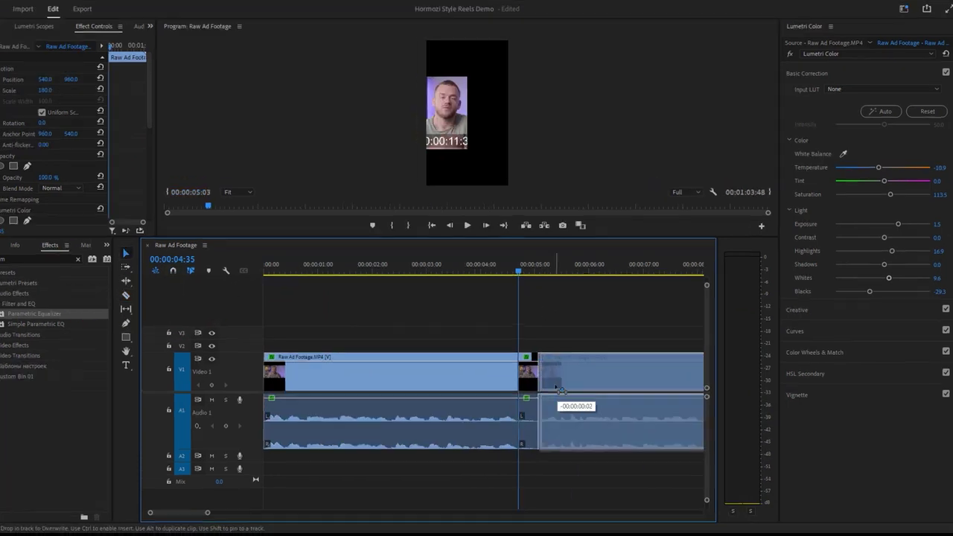
drag(602, 340, 601, 340)
- Ripple-delete the short stretch, fit the sequence in view, and play back the tightened edit
key(equal)
key(equal)
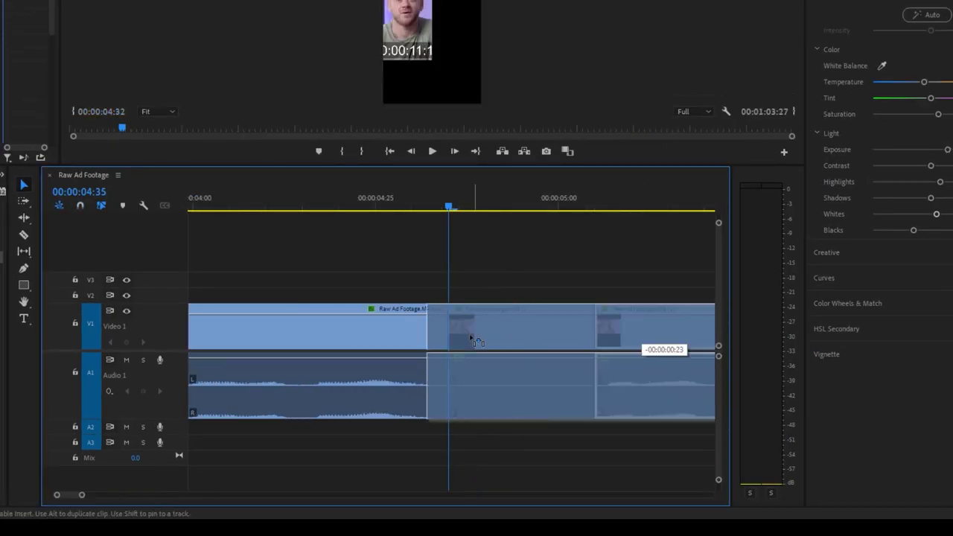
key(c)
key(w)
key(minus)
key(space)
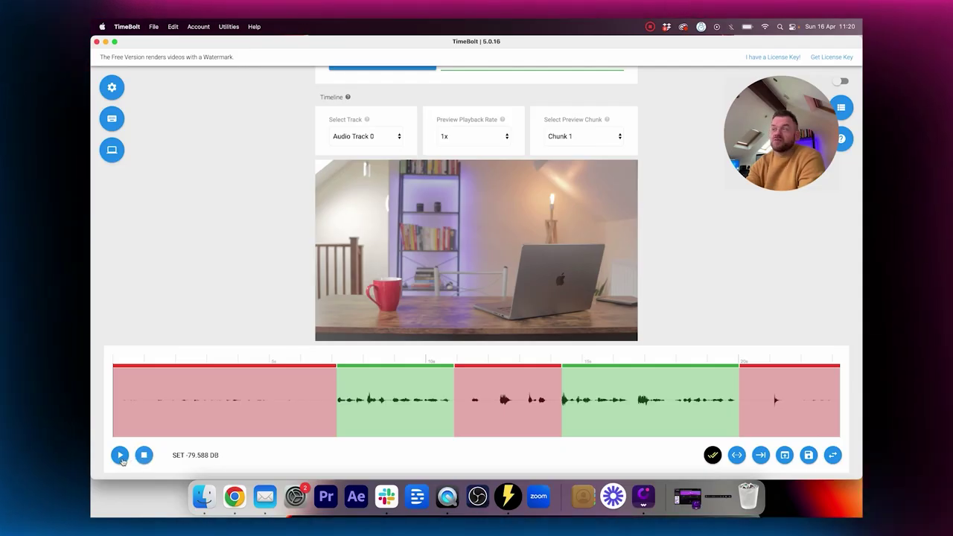
- Play the TimeBolt chunk preview showing silences in red and speech in green
click(120, 456)
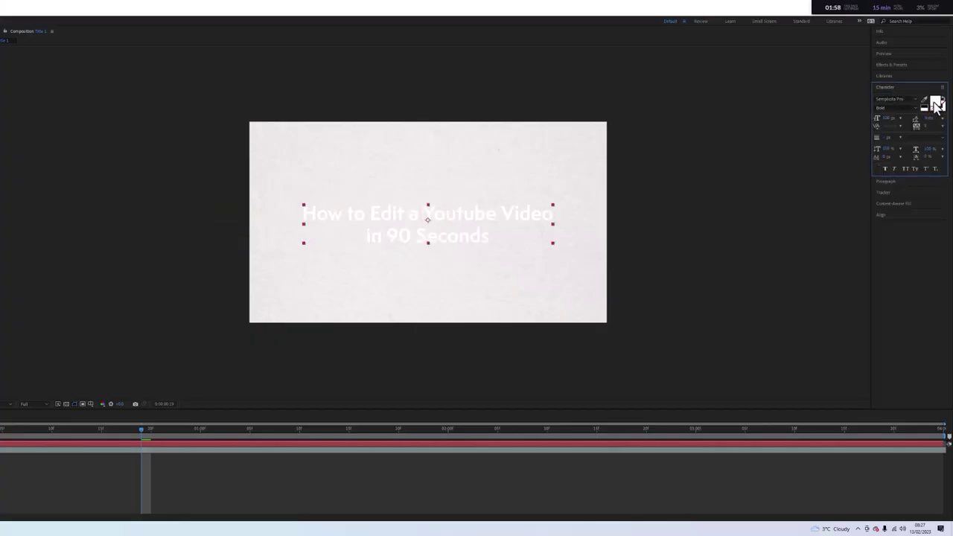
- Apply a different title font, then change the Title 2 text to 'Step 3. Subscribe'
click(898, 99)
click(866, 138)
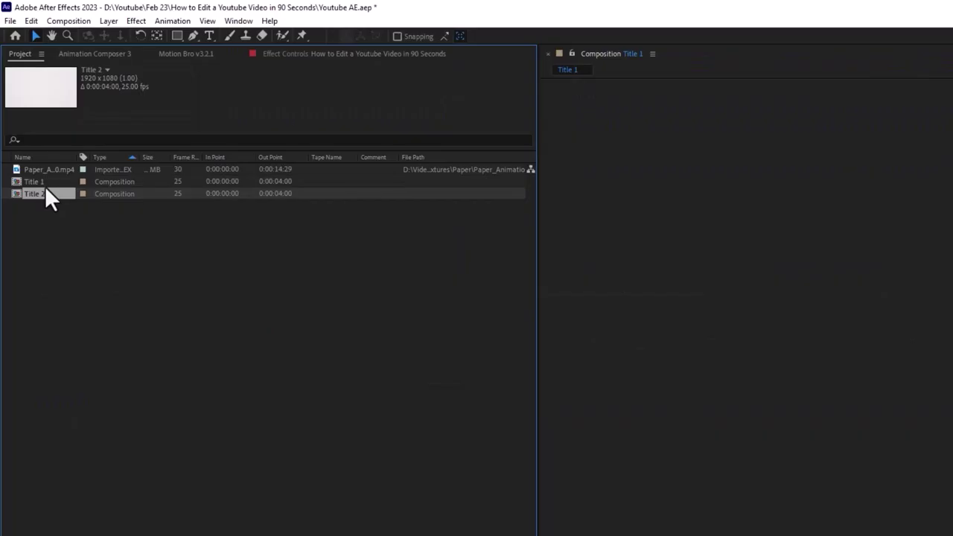
double_click(44, 185)
double_click(747, 229)
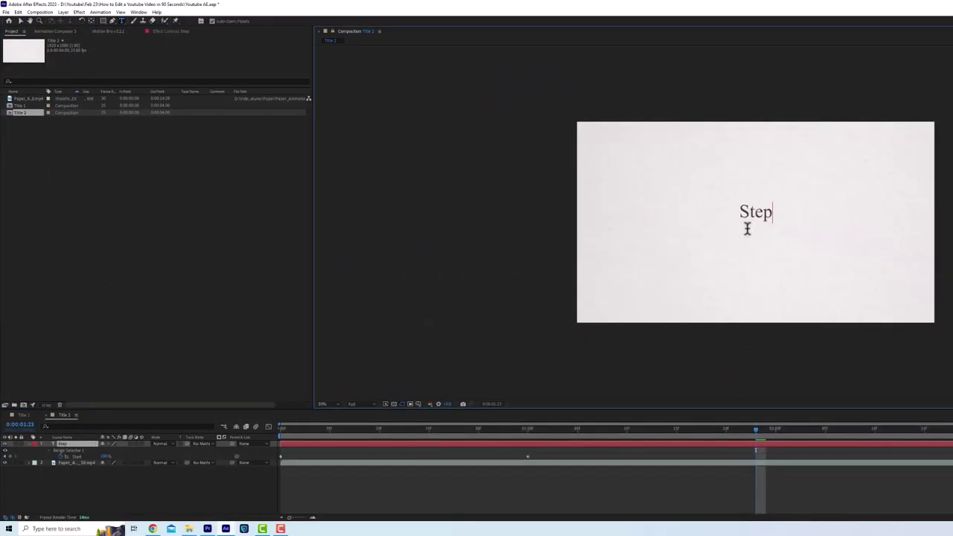
click(209, 395)
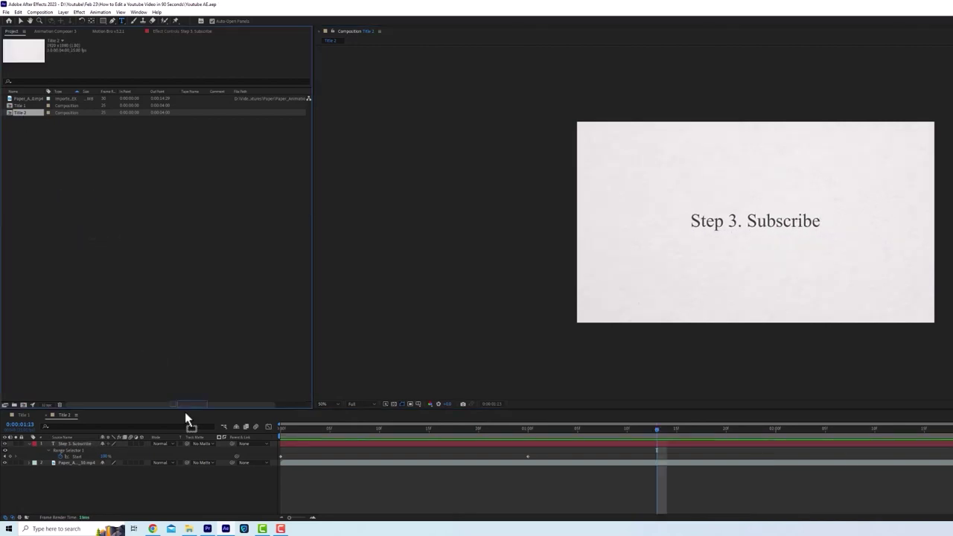
click(208, 529)
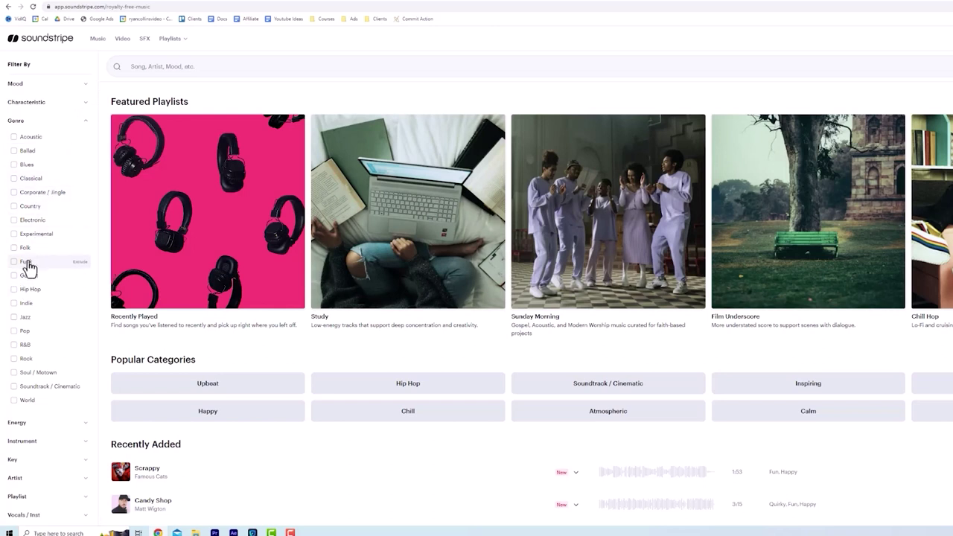
- Filter Soundstripe's music library to the Funk genre and scroll through the results
click(14, 262)
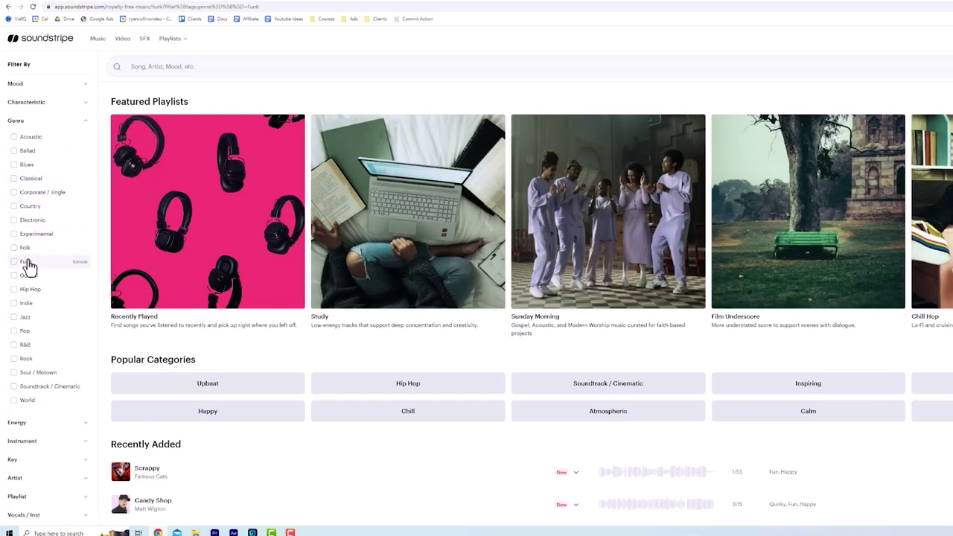
scroll(187, 319, down, 2)
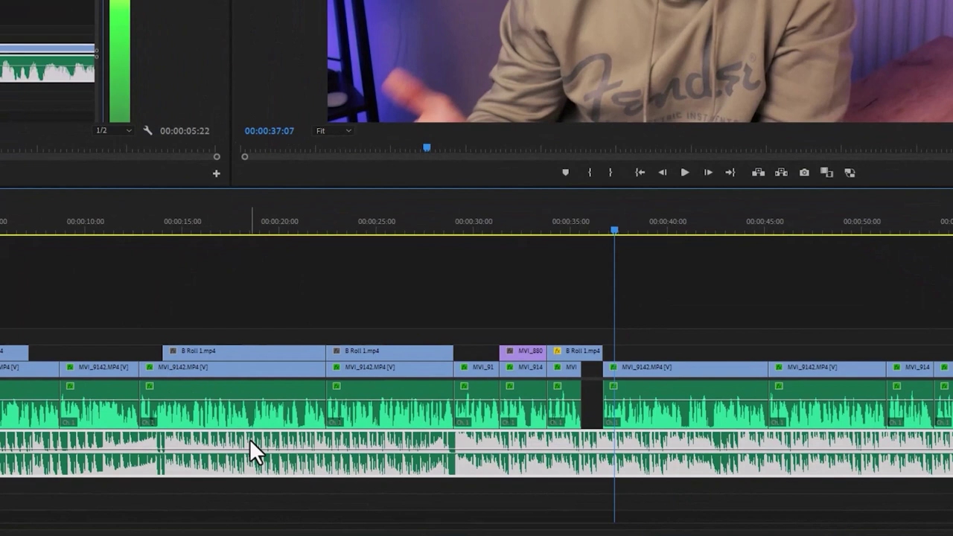
- Apply a new Adjust Gain value to the lower music clip beneath the dialogue
right_click(250, 438)
click(336, 272)
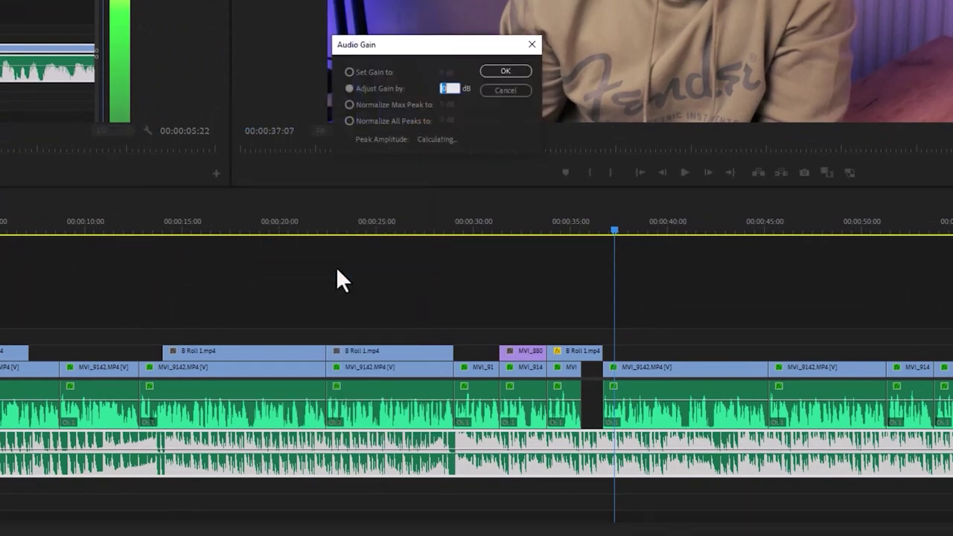
key(Return)
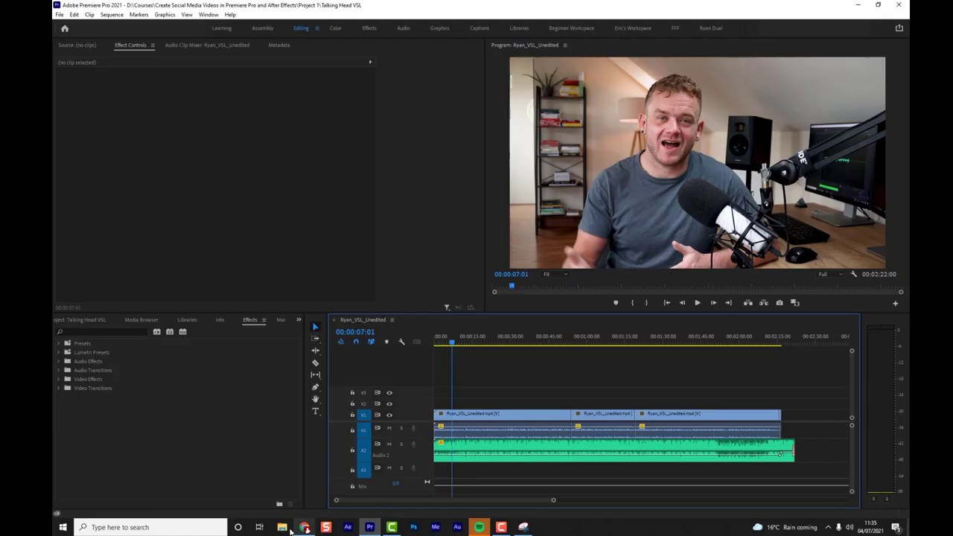
- Bring the profile screenshot onto V2, enable its 3D switch, and rotate it in 3D space
key(super+e)
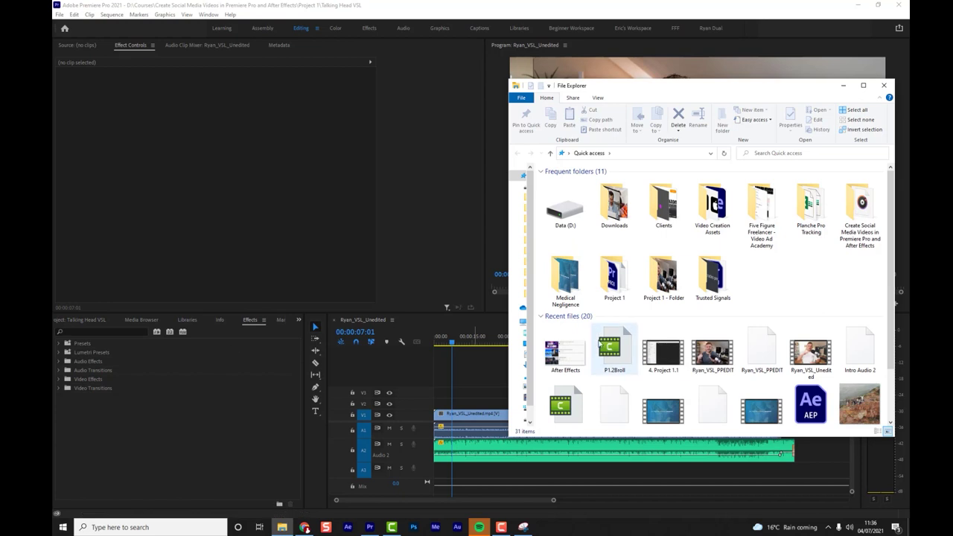
drag(465, 409, 466, 404)
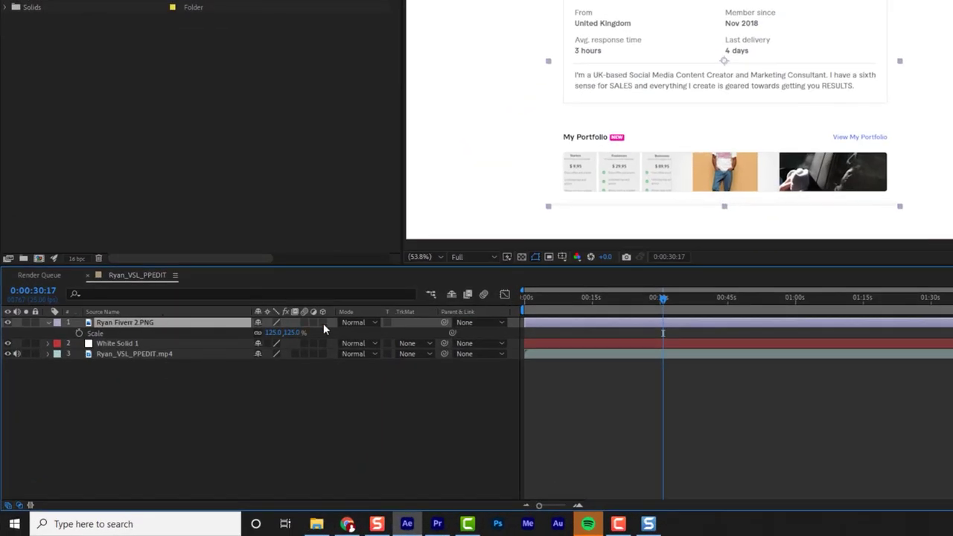
click(323, 323)
drag(268, 375, 283, 438)
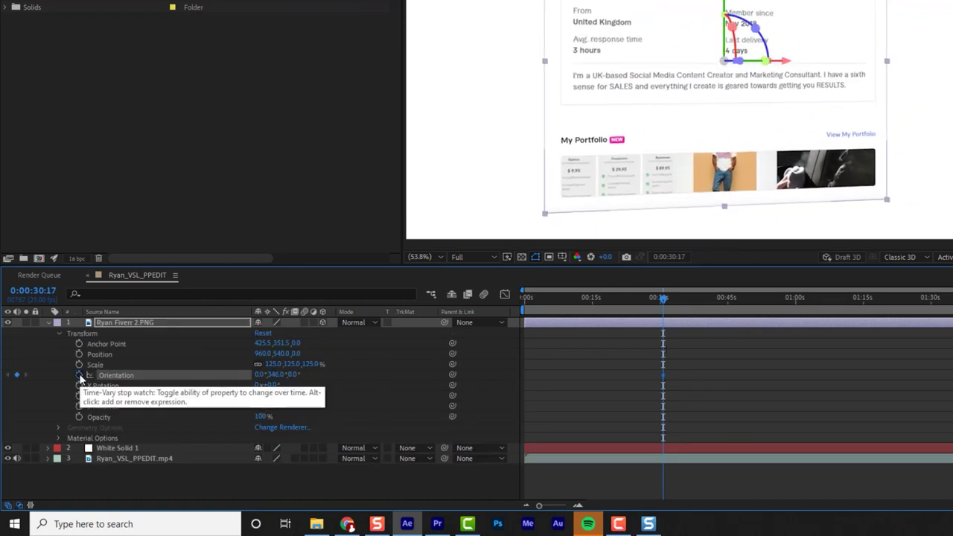